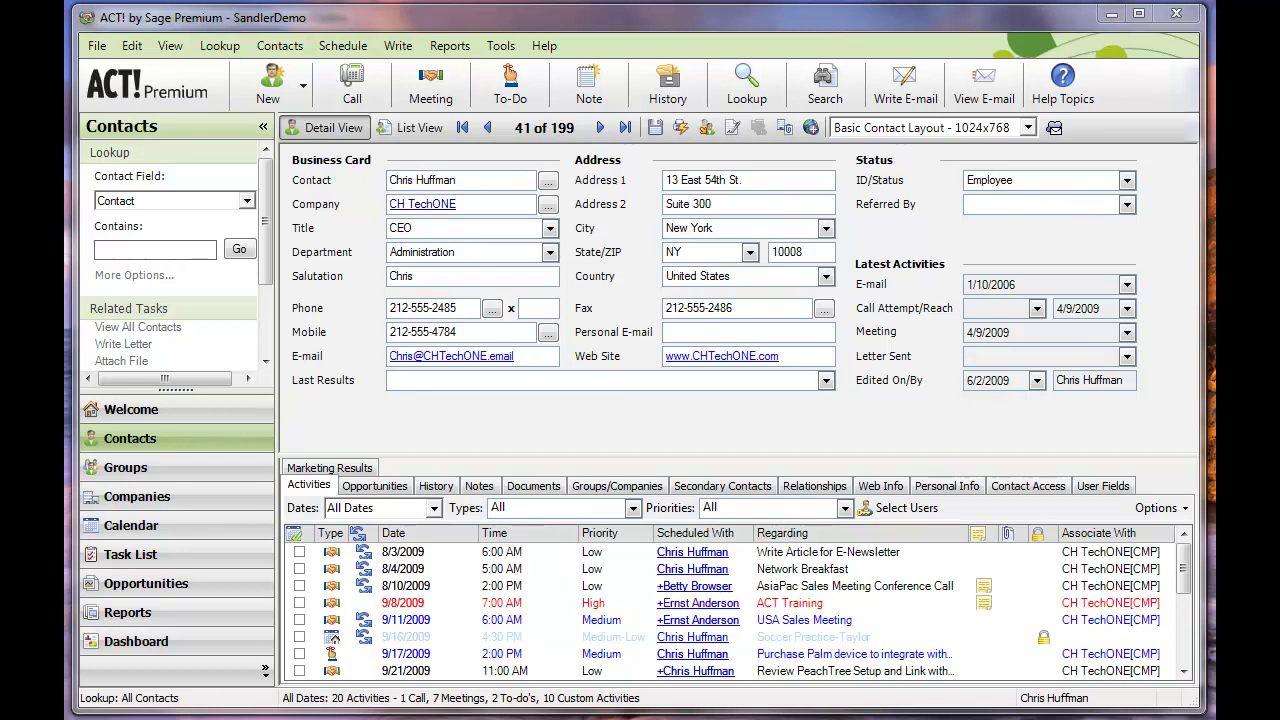
Step: Check the ACT! version number in the Help version information, then close it
click(545, 47)
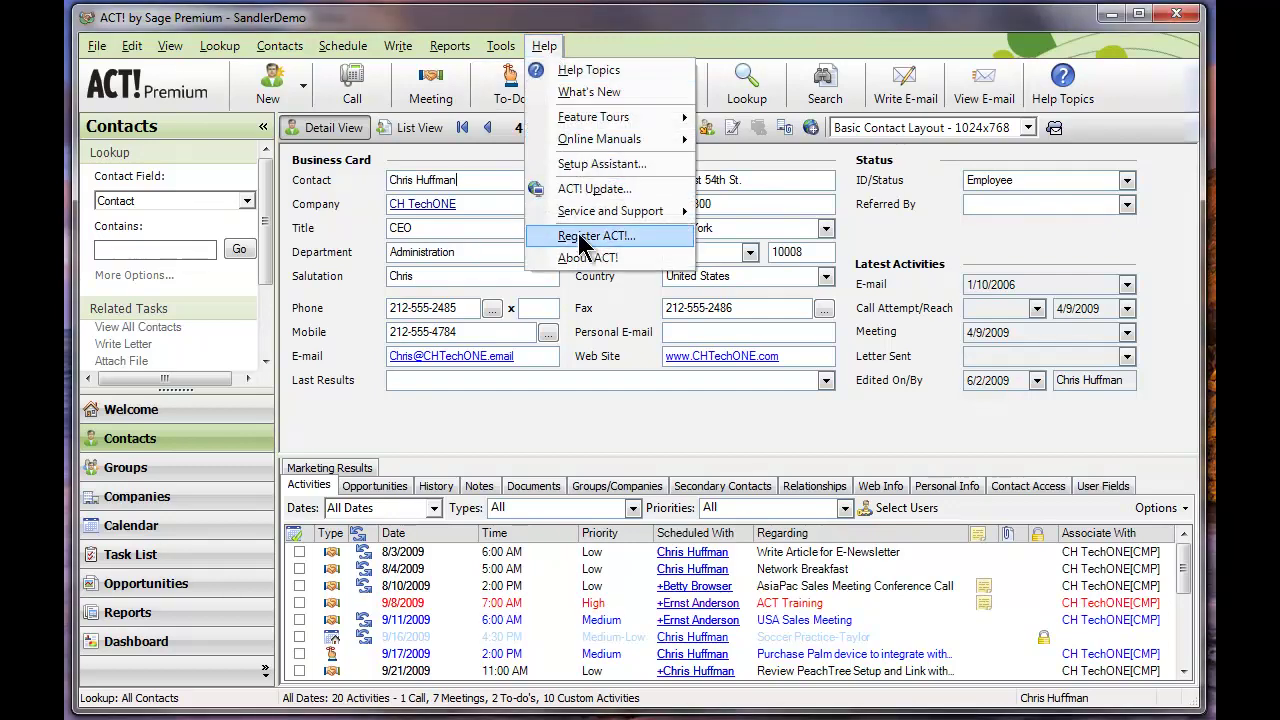
click(592, 259)
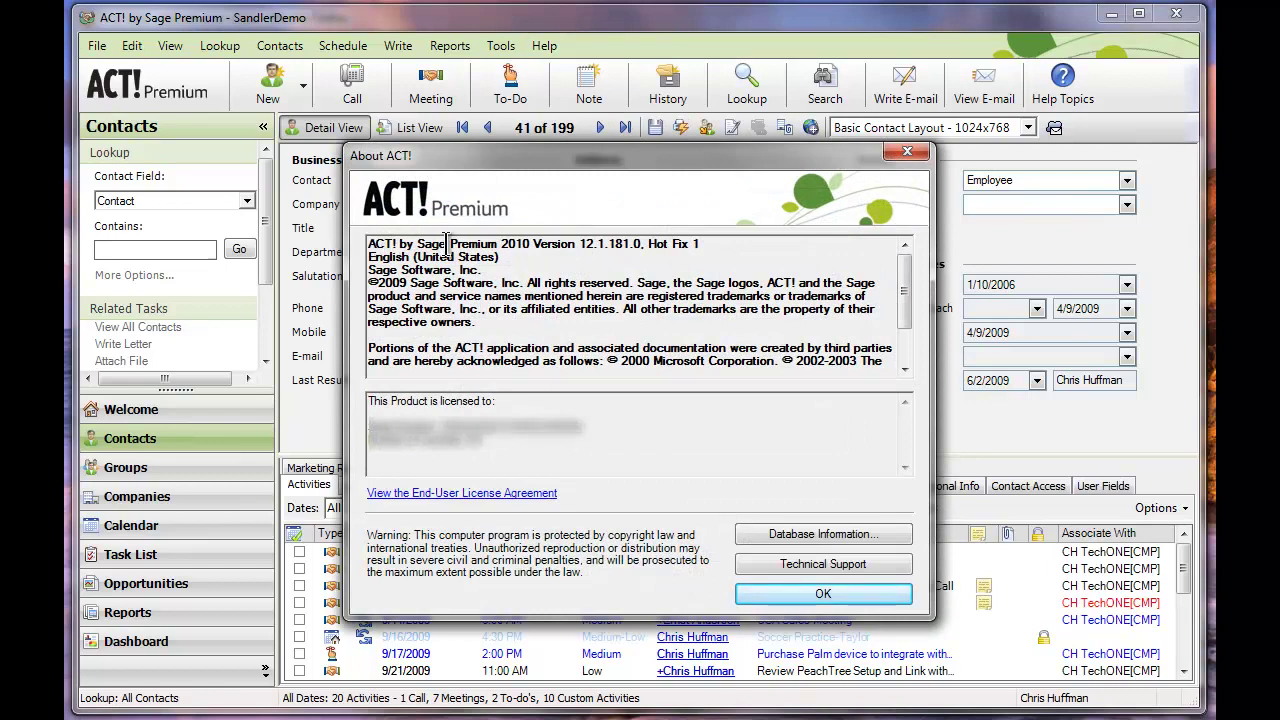
drag(450, 244, 812, 253)
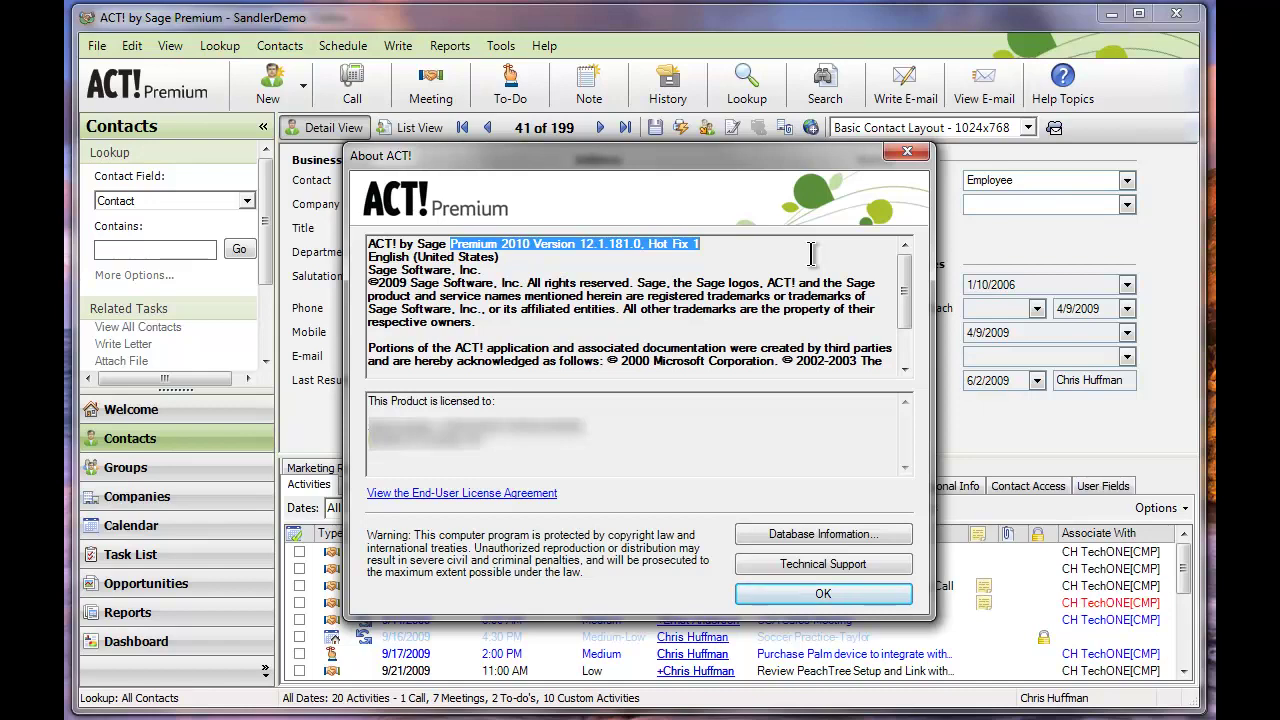
click(905, 152)
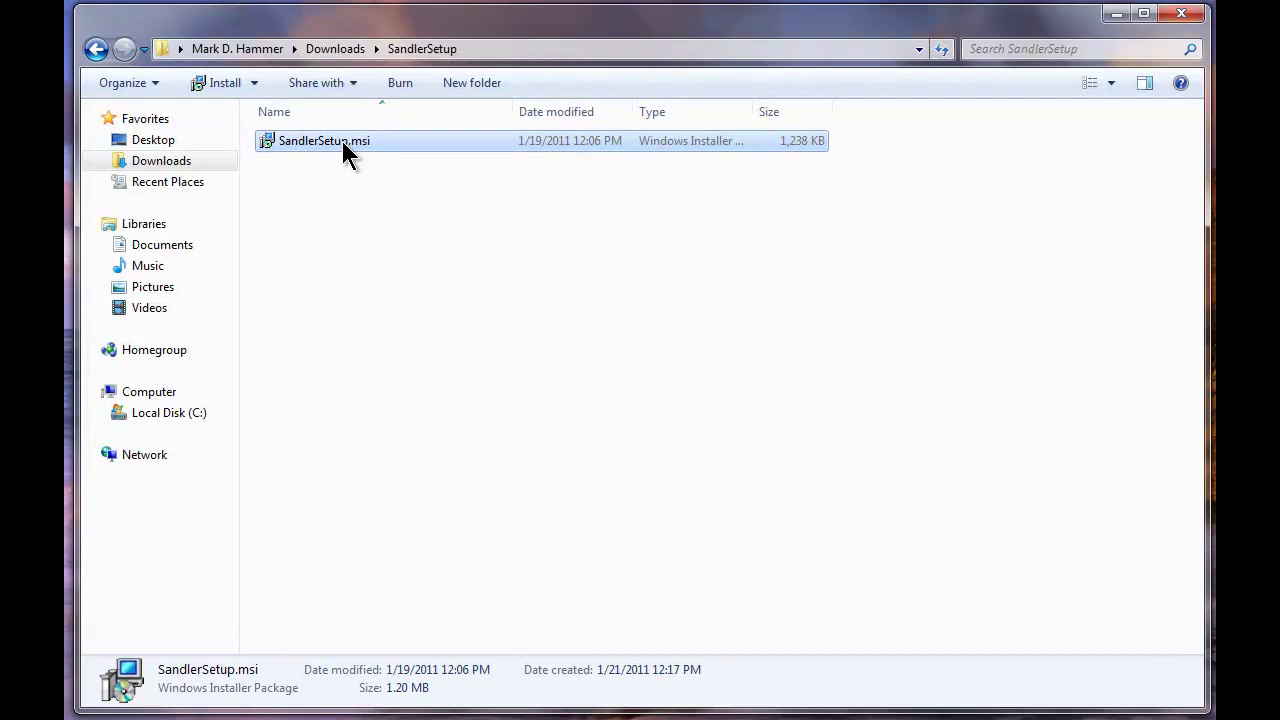
Step: Install the Sandler plugin from SandlerSetup.msi, accepting the license agreement
double_click(342, 141)
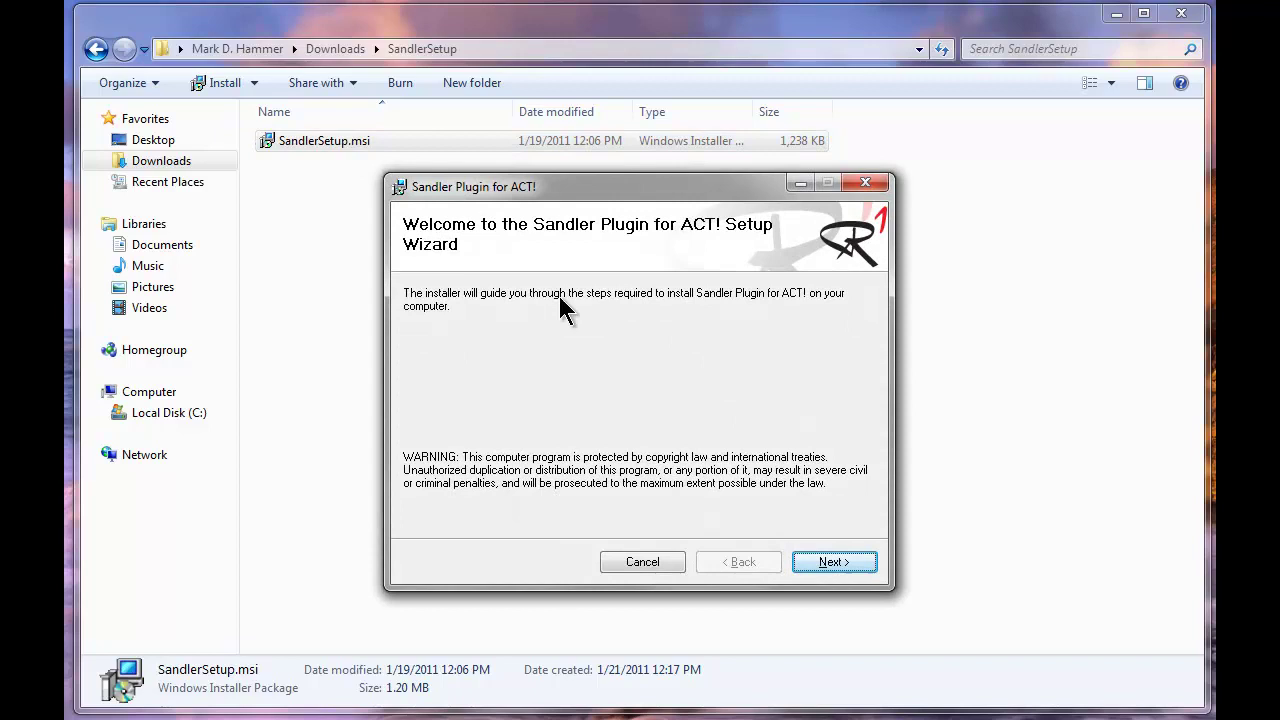
click(833, 562)
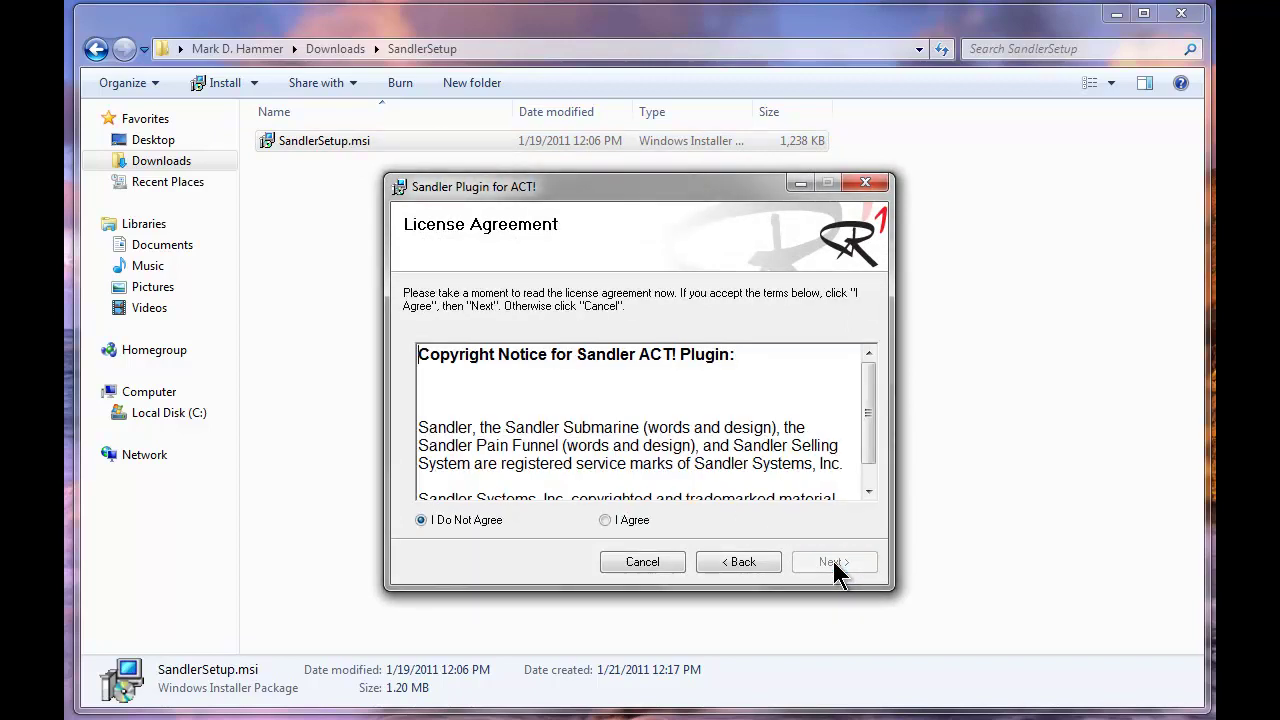
click(642, 521)
click(838, 563)
click(839, 563)
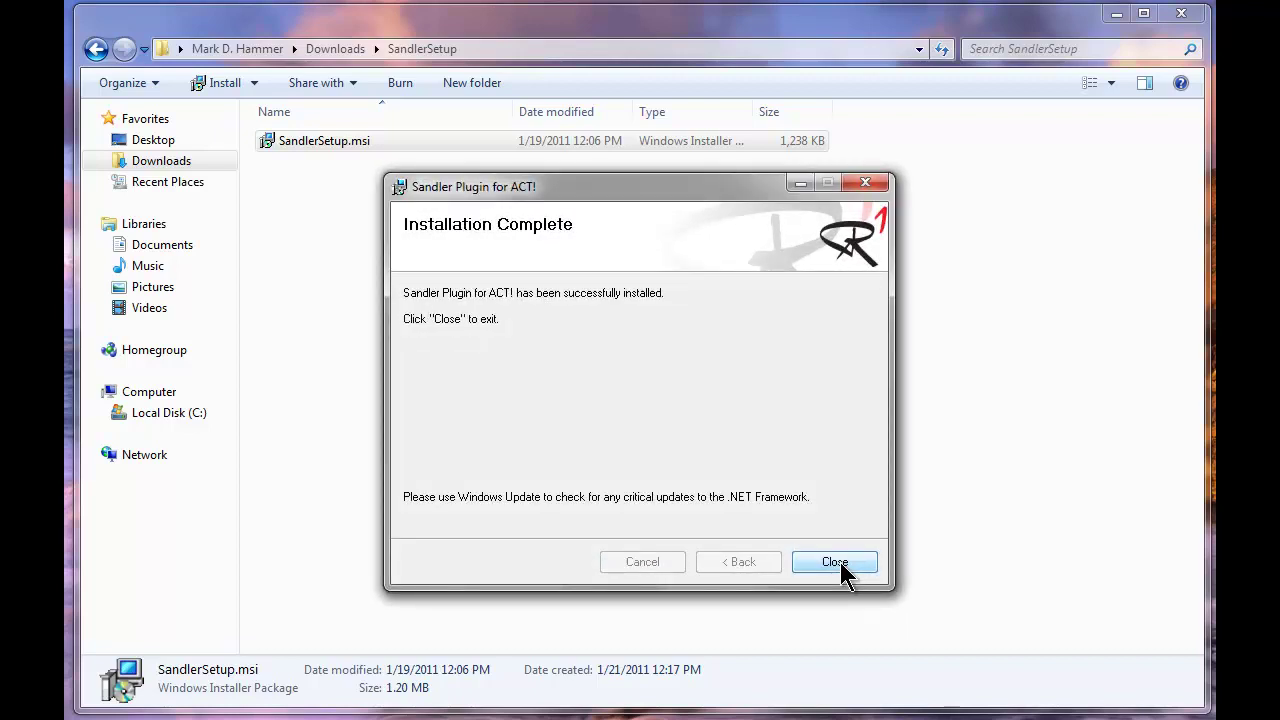
click(835, 562)
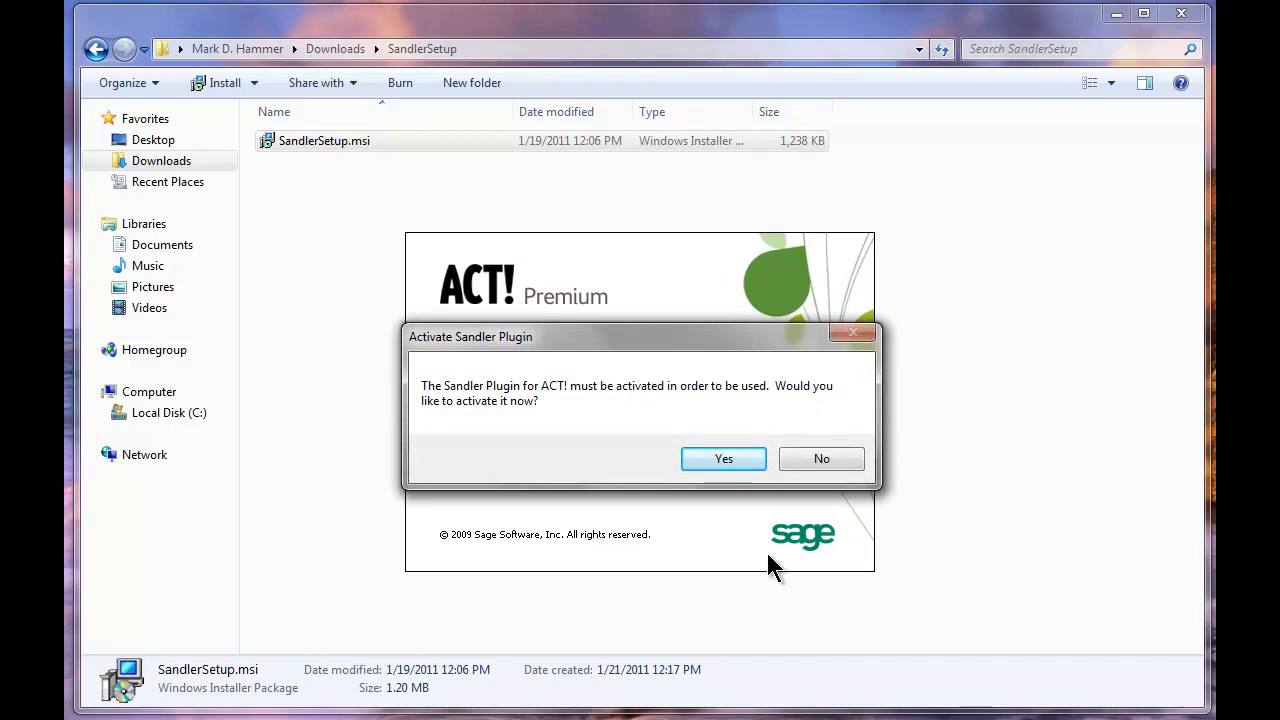
Step: Activate the Sandler plugin by registering with the user's name, company and serial number
click(724, 459)
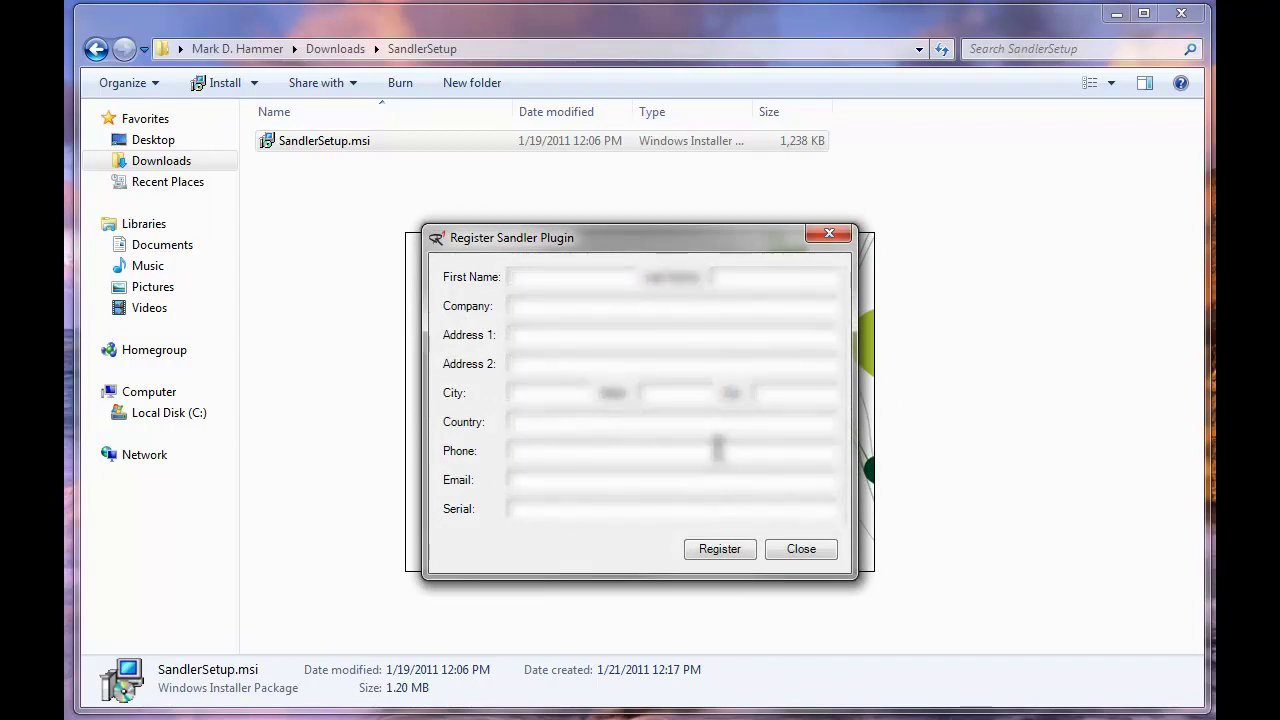
text(Hammer)
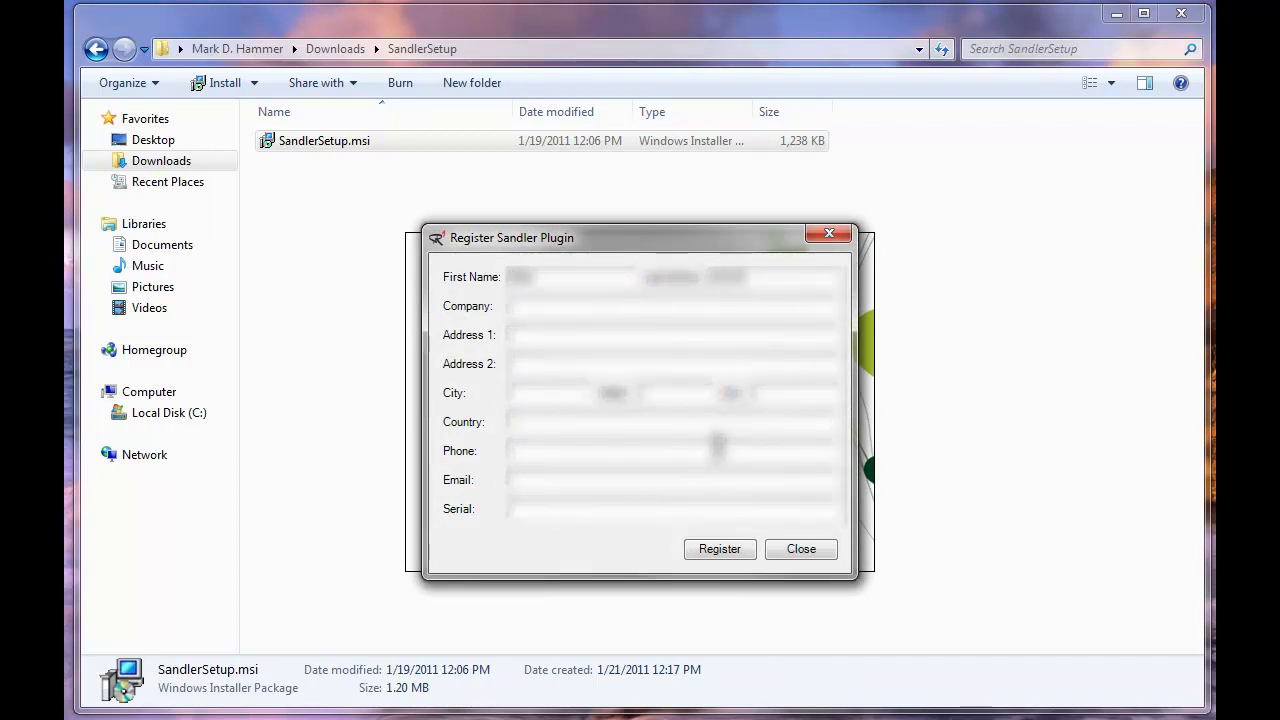
key(Tab)
text(MD Hammer)
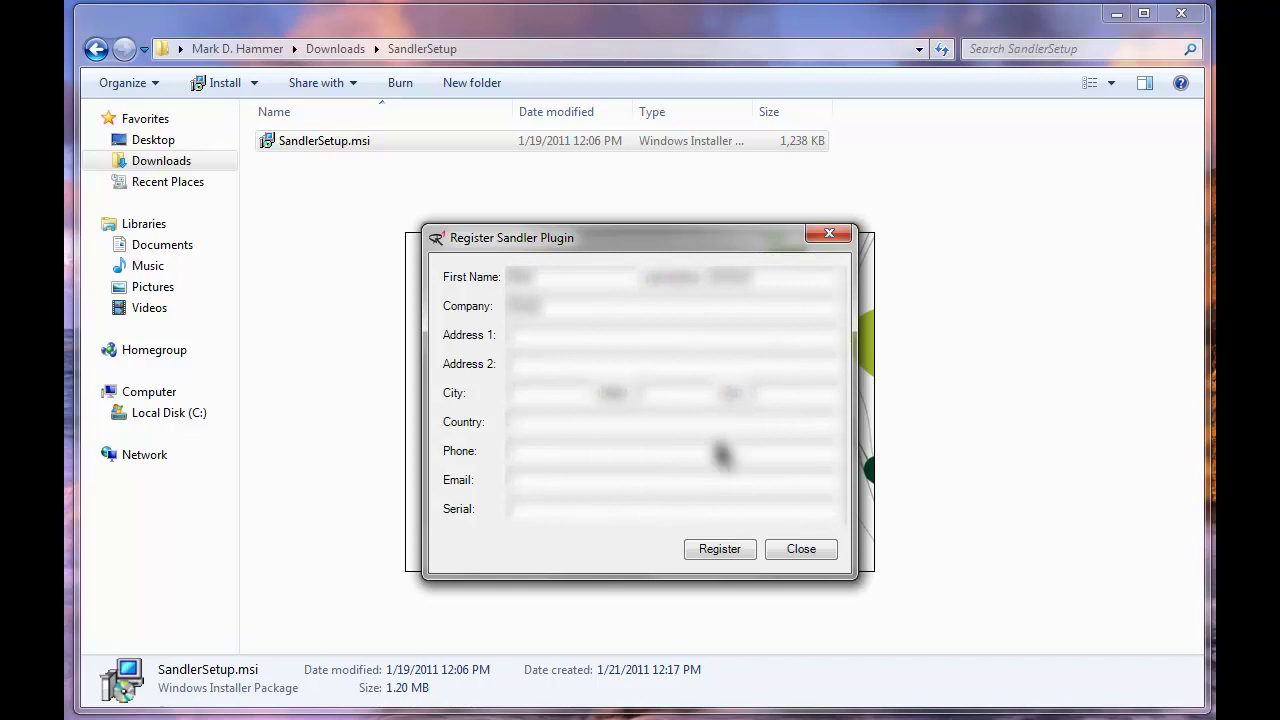
text( Music)
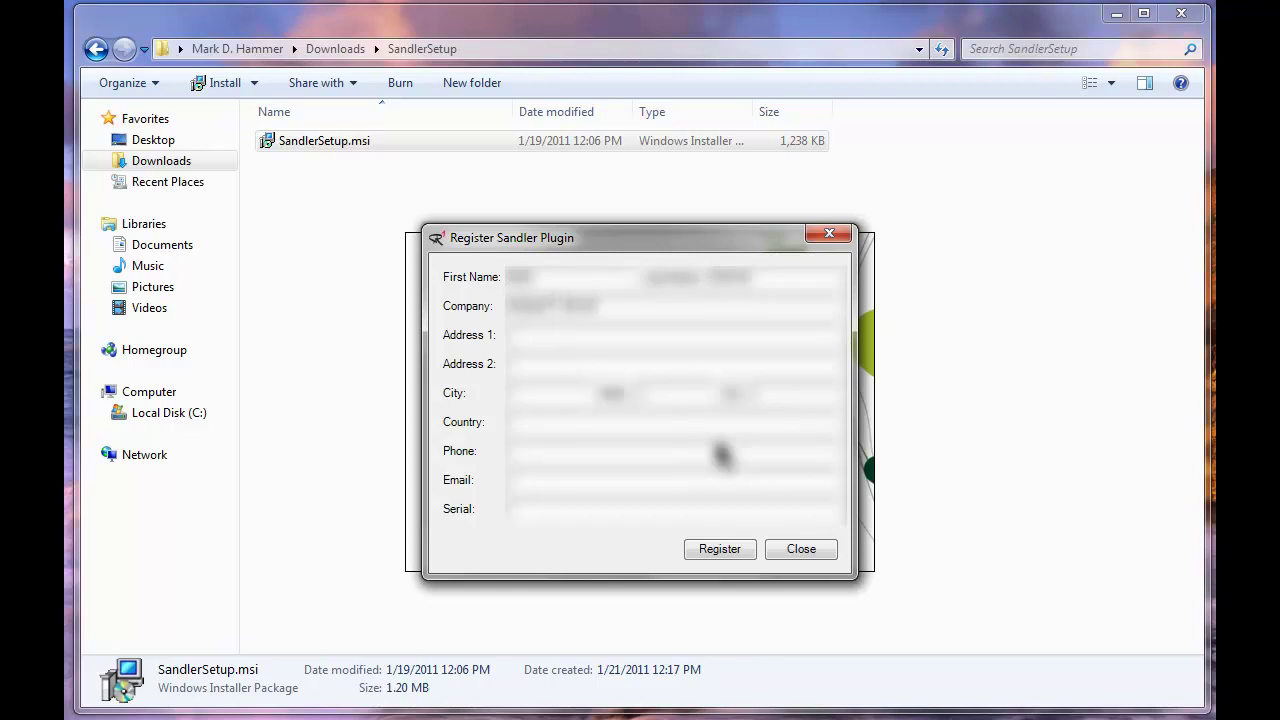
text(s)
key(Tab)
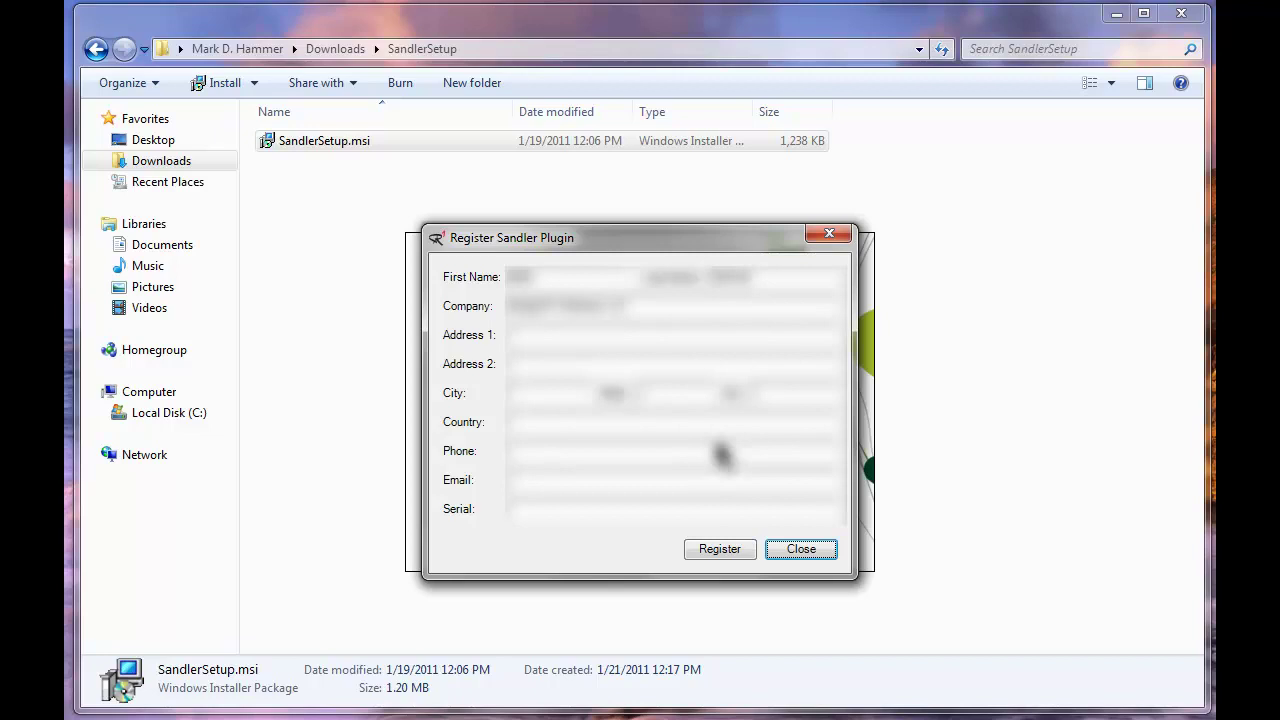
click(620, 510)
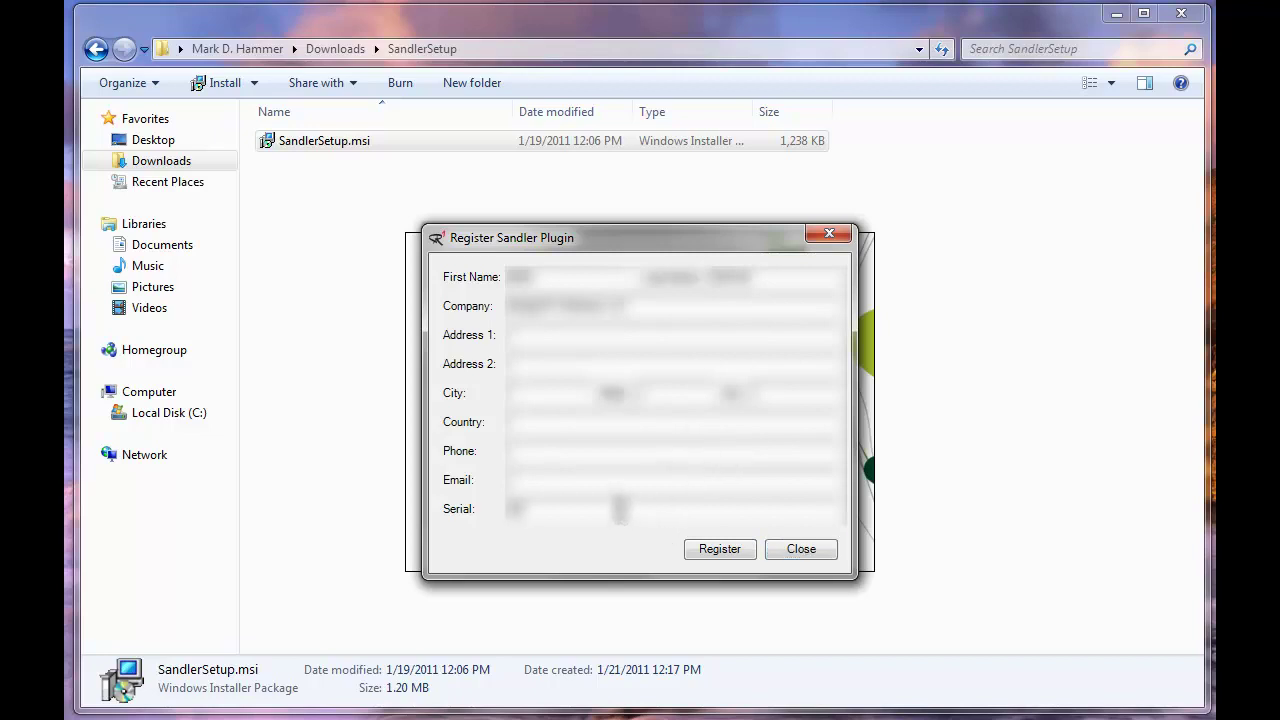
text(1234567)
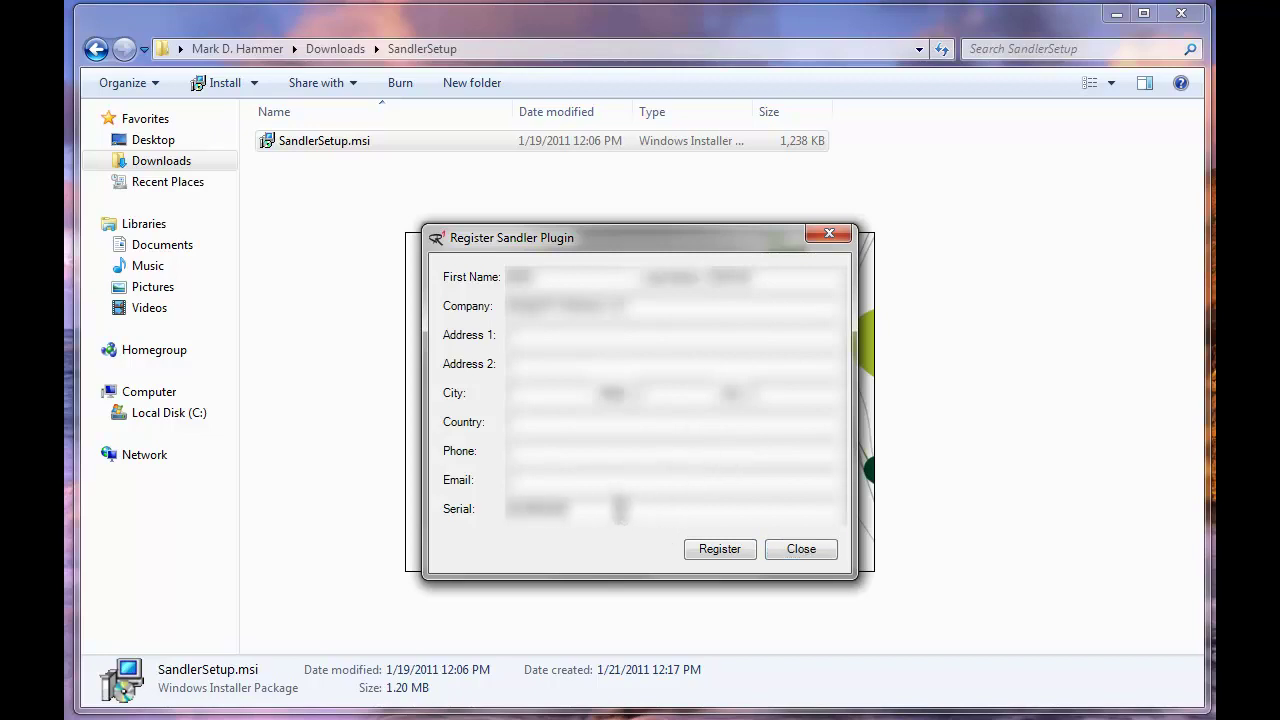
click(720, 548)
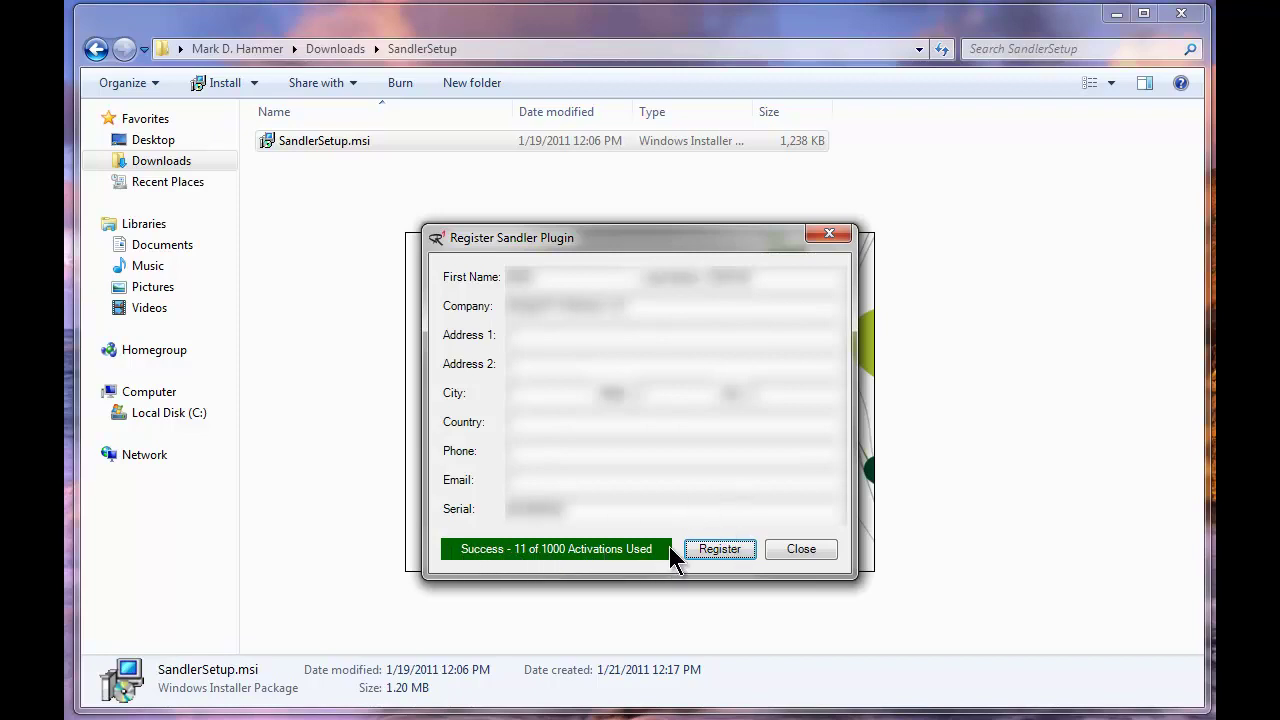
click(801, 548)
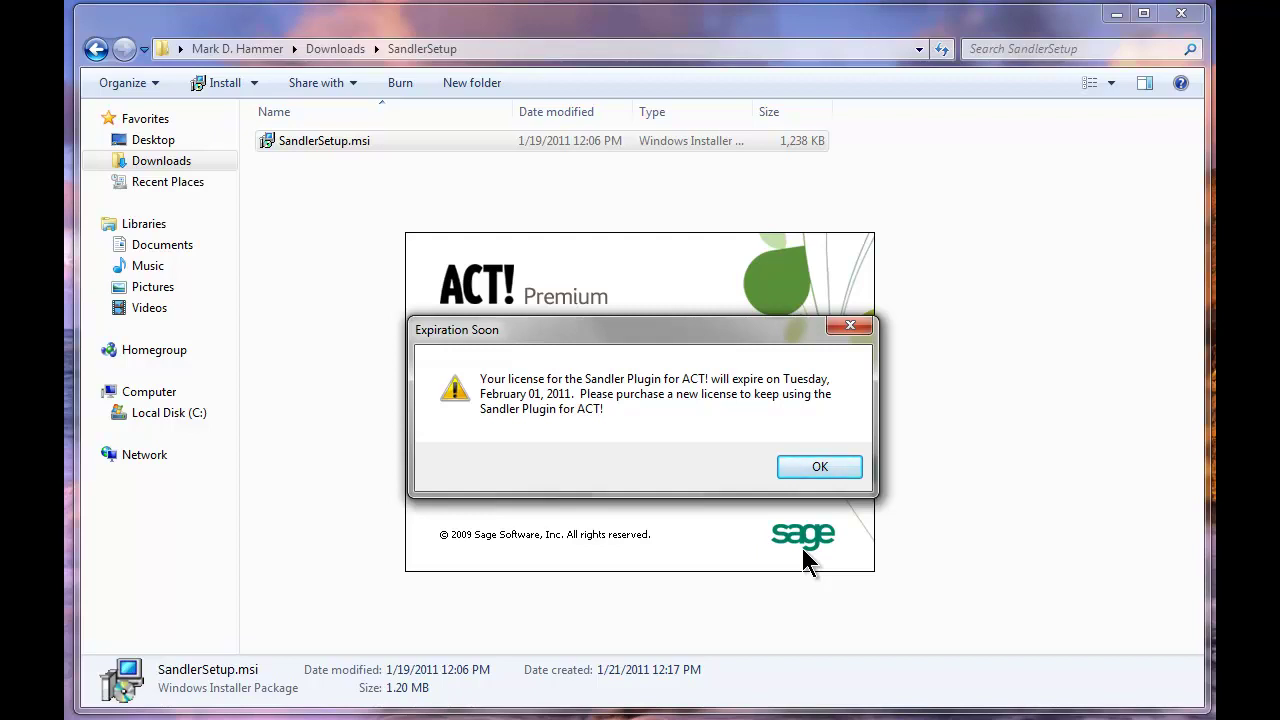
Step: Dismiss the February 01, 2011 expiration notice and approve adding Sandler fields to the database
click(826, 474)
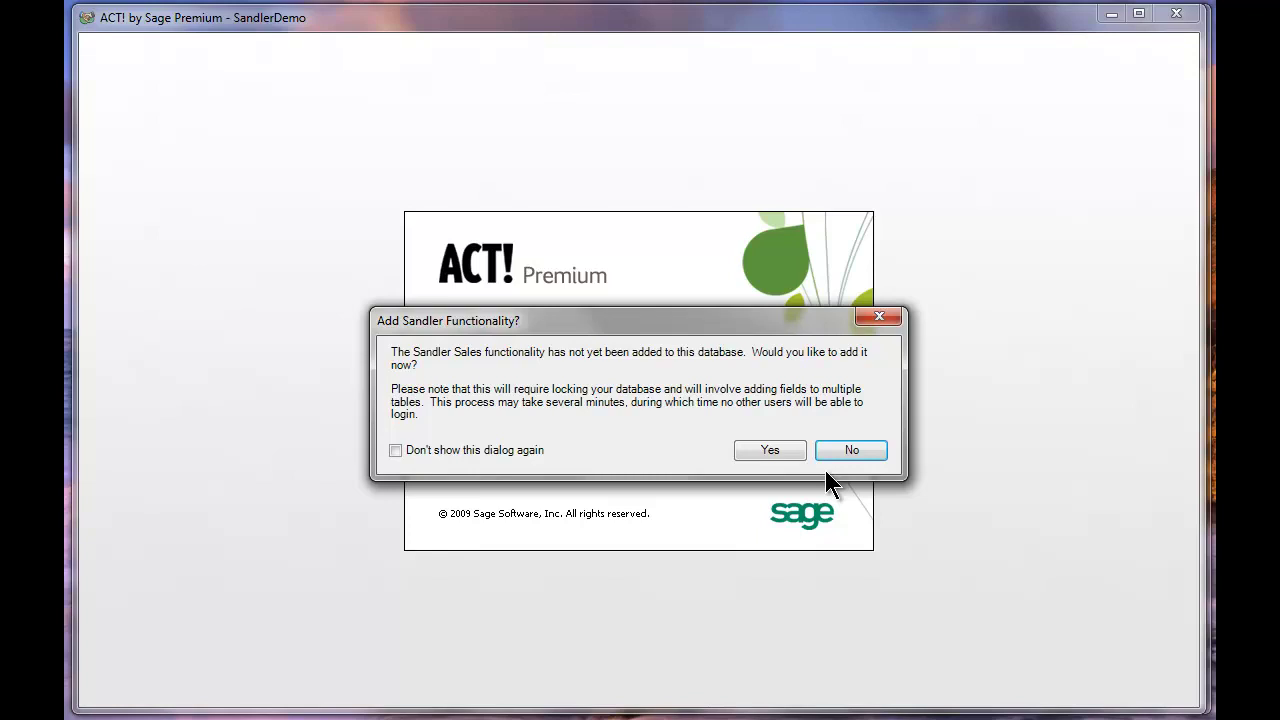
click(762, 450)
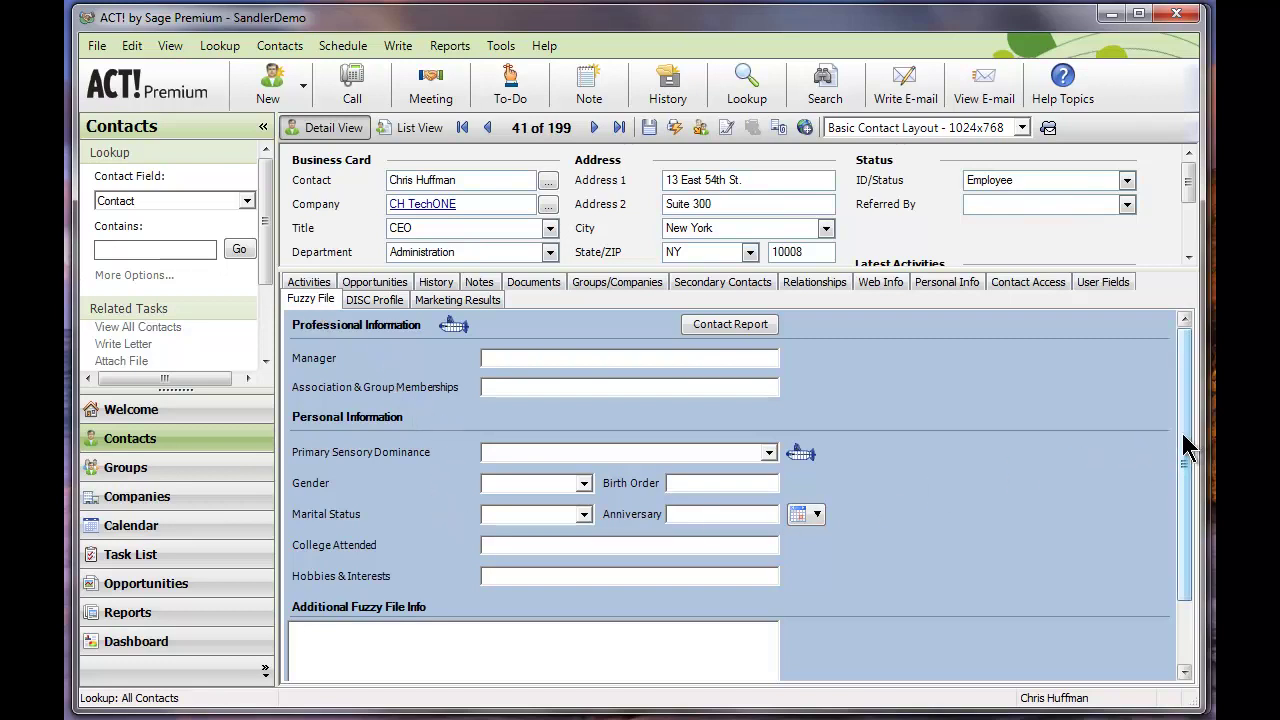
Step: Read the Fuzzy File and Primary Sensory Dominance definitions, then view the DISC Profile fields
mouse_move(1186, 443)
mouse_down()
mouse_move(1184, 558)
mouse_move(1183, 418)
mouse_up()
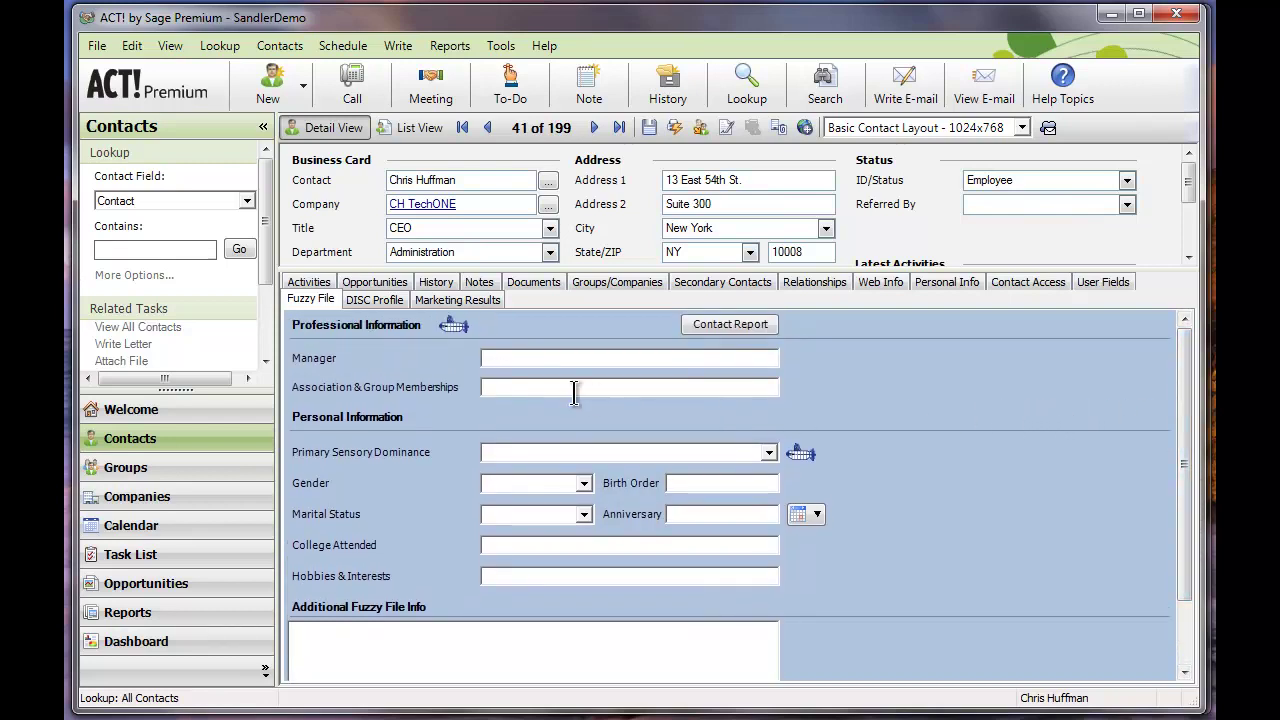
click(453, 330)
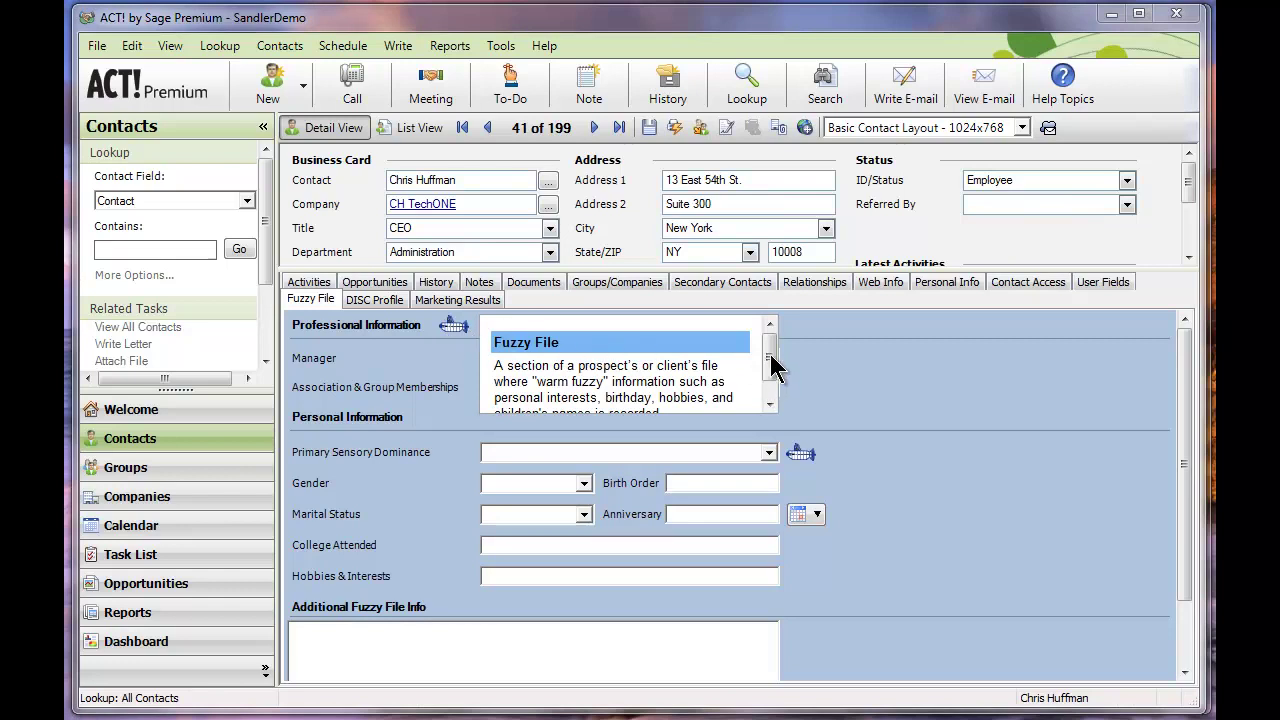
drag(771, 357, 769, 385)
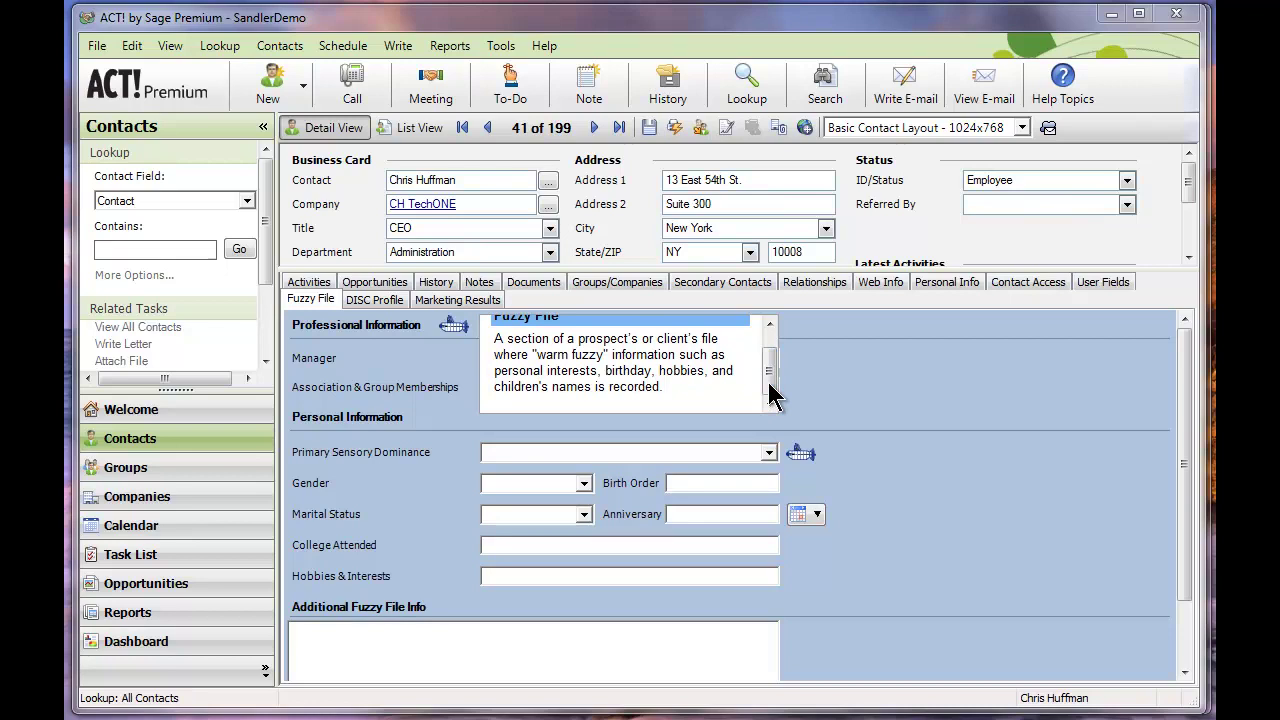
click(813, 387)
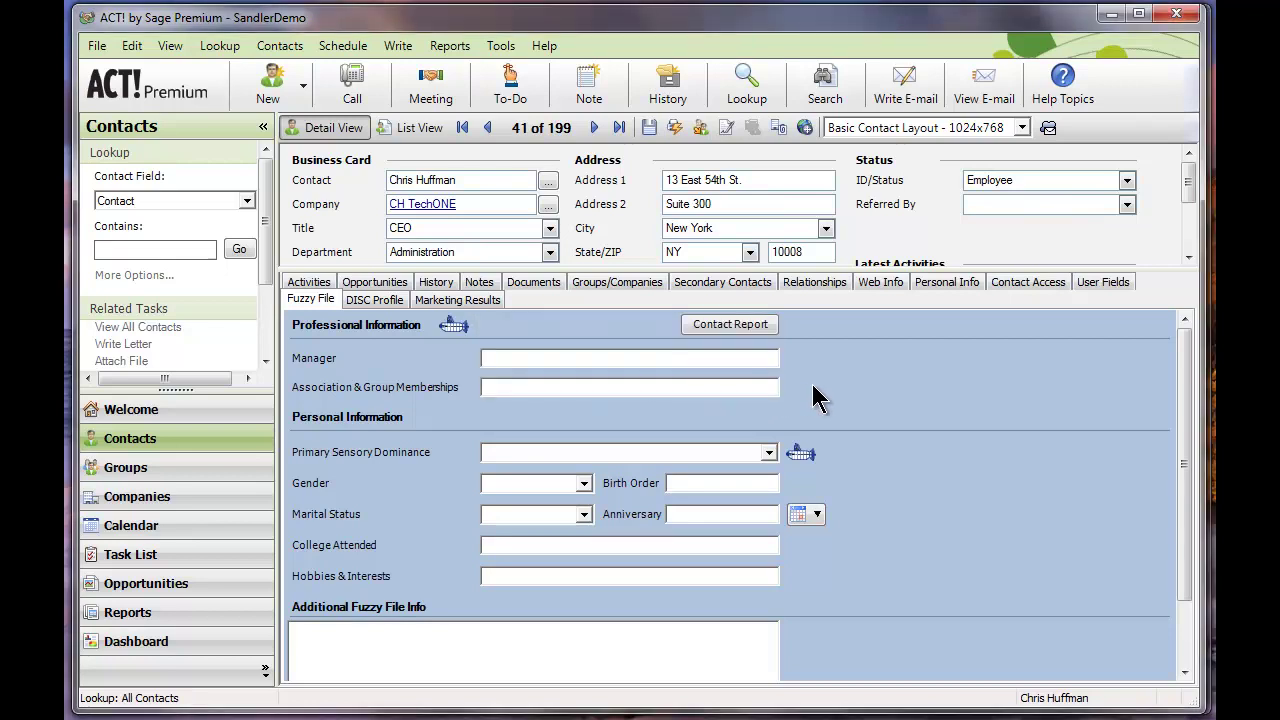
click(802, 457)
click(364, 305)
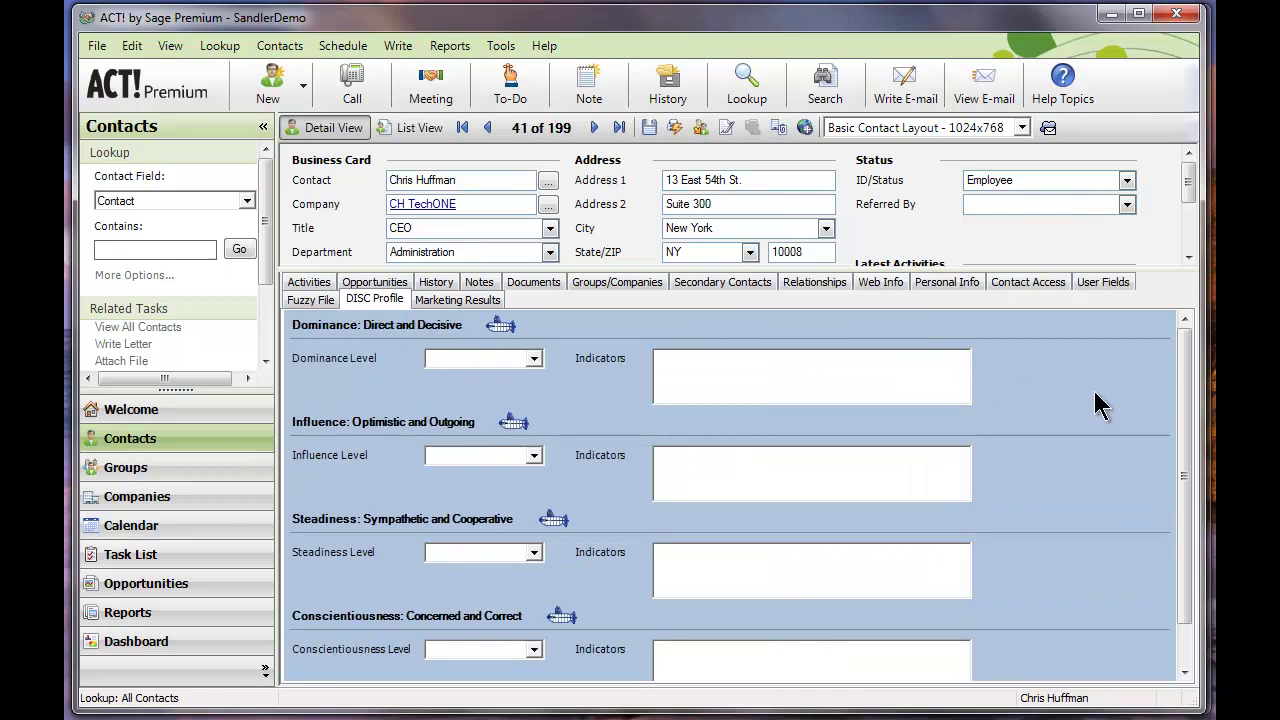
drag(1180, 410, 1194, 451)
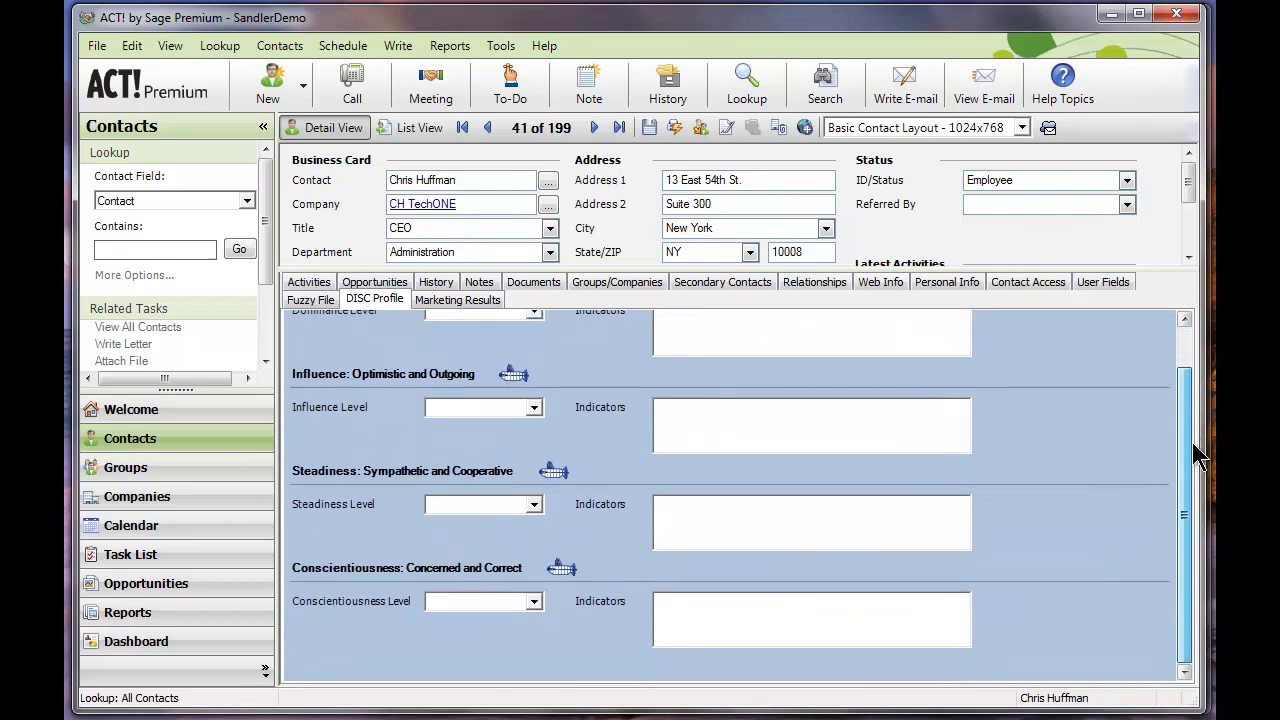
Step: Create a new opportunity for the contact and enlarge its Pain Elements and Buying Emotions panel
click(370, 283)
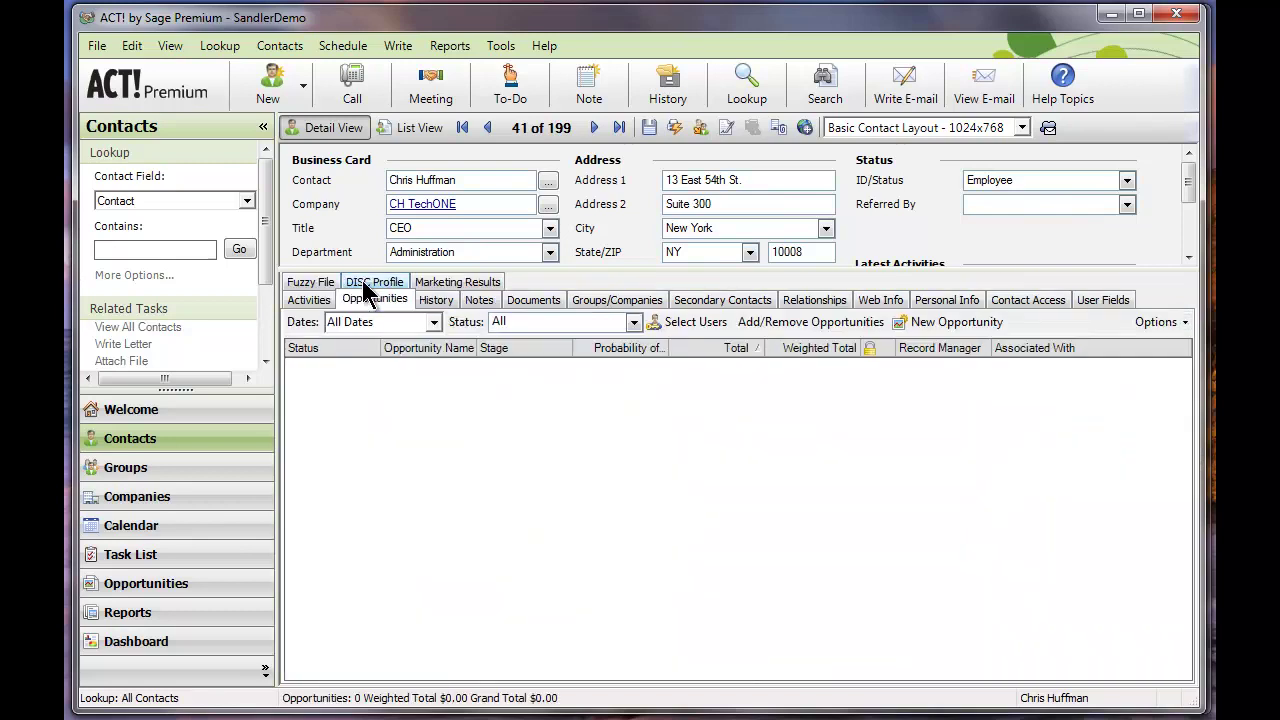
click(924, 322)
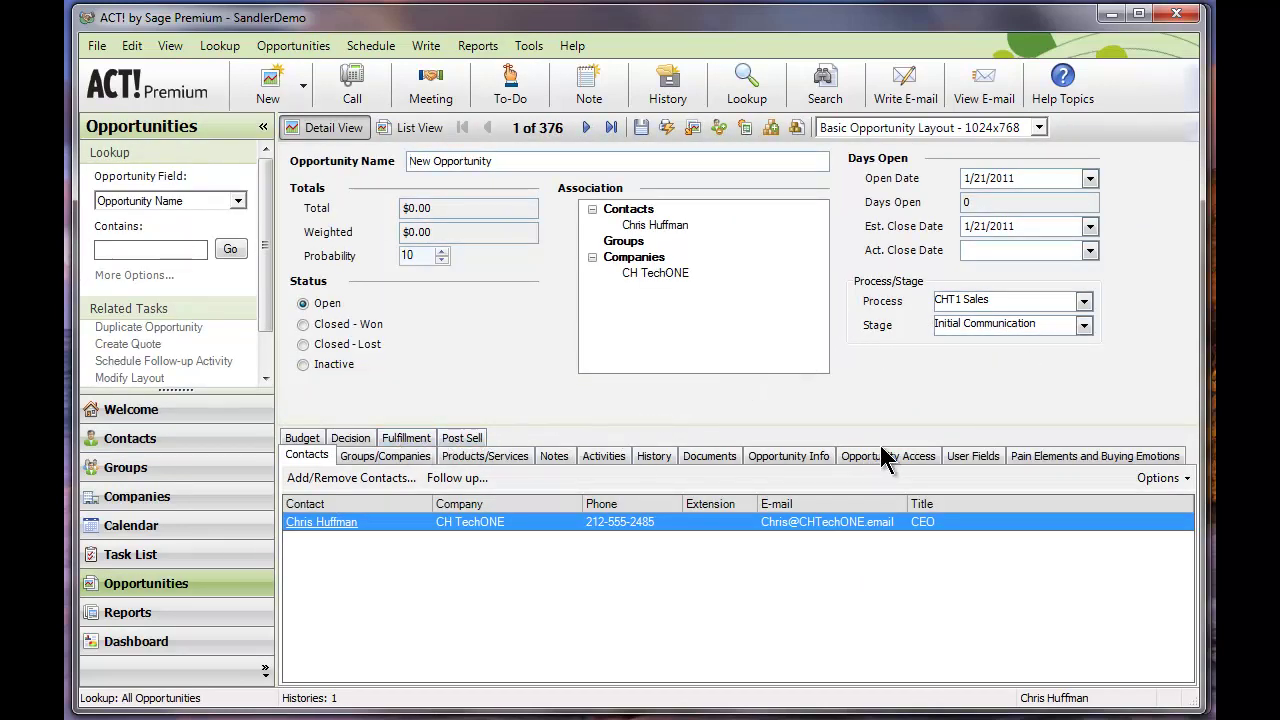
click(1030, 458)
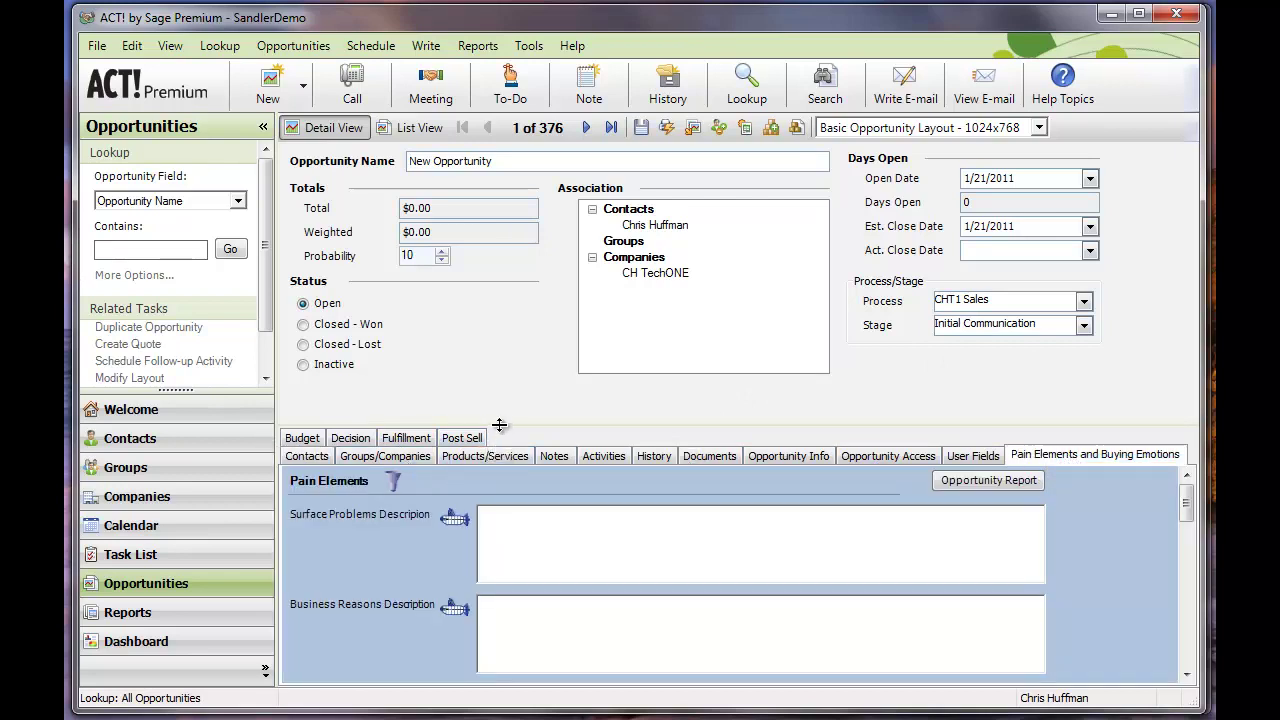
drag(499, 425, 509, 258)
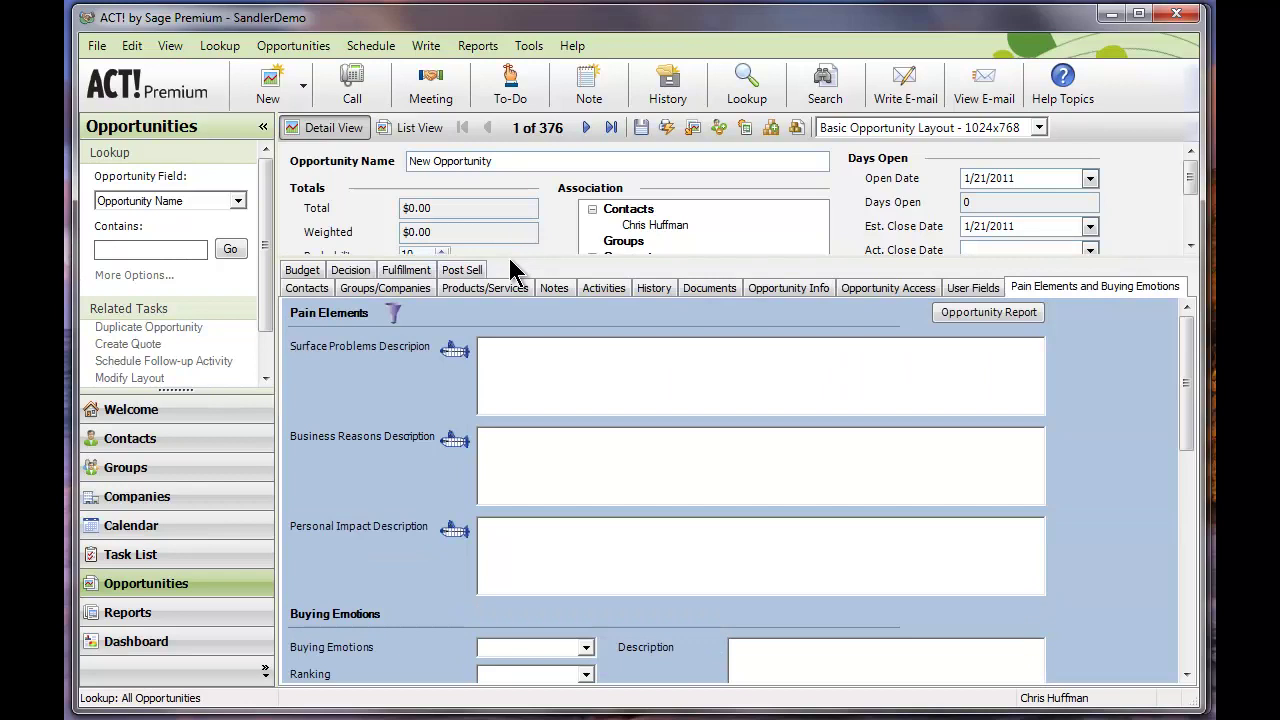
Step: Review the Pain Funnel question guide and scroll through the remaining Pain Elements fields
click(393, 314)
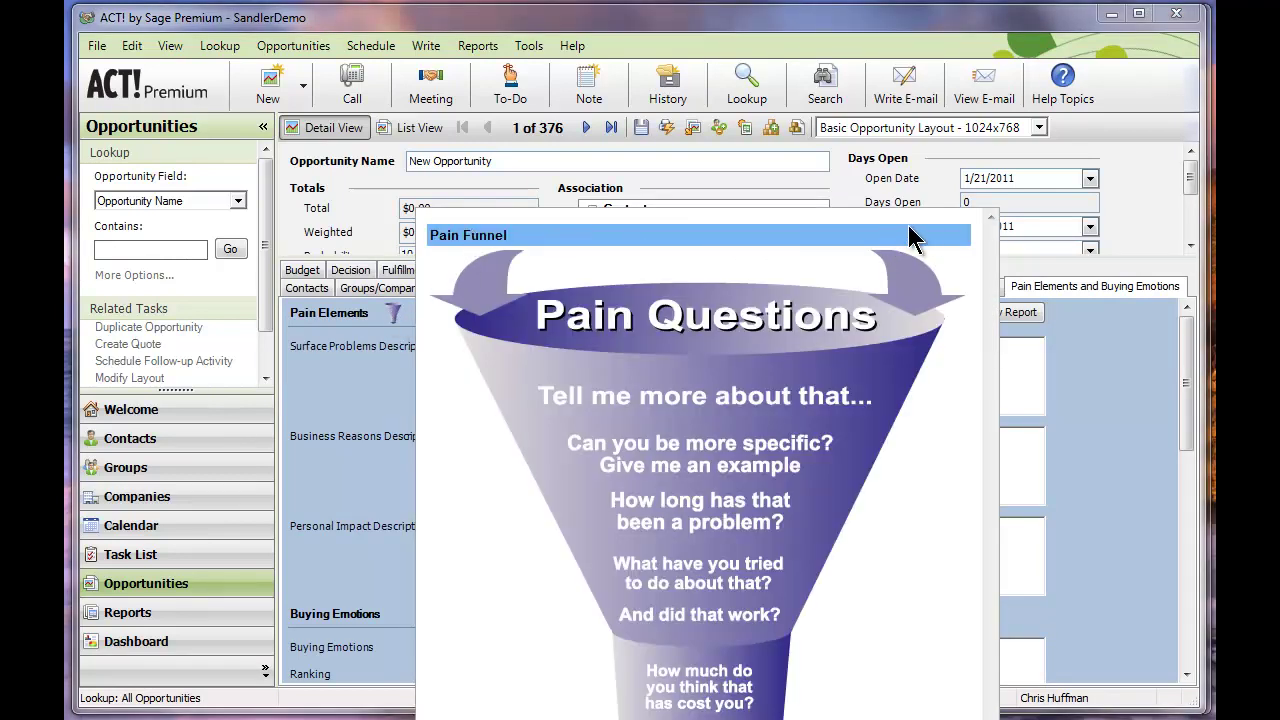
click(360, 361)
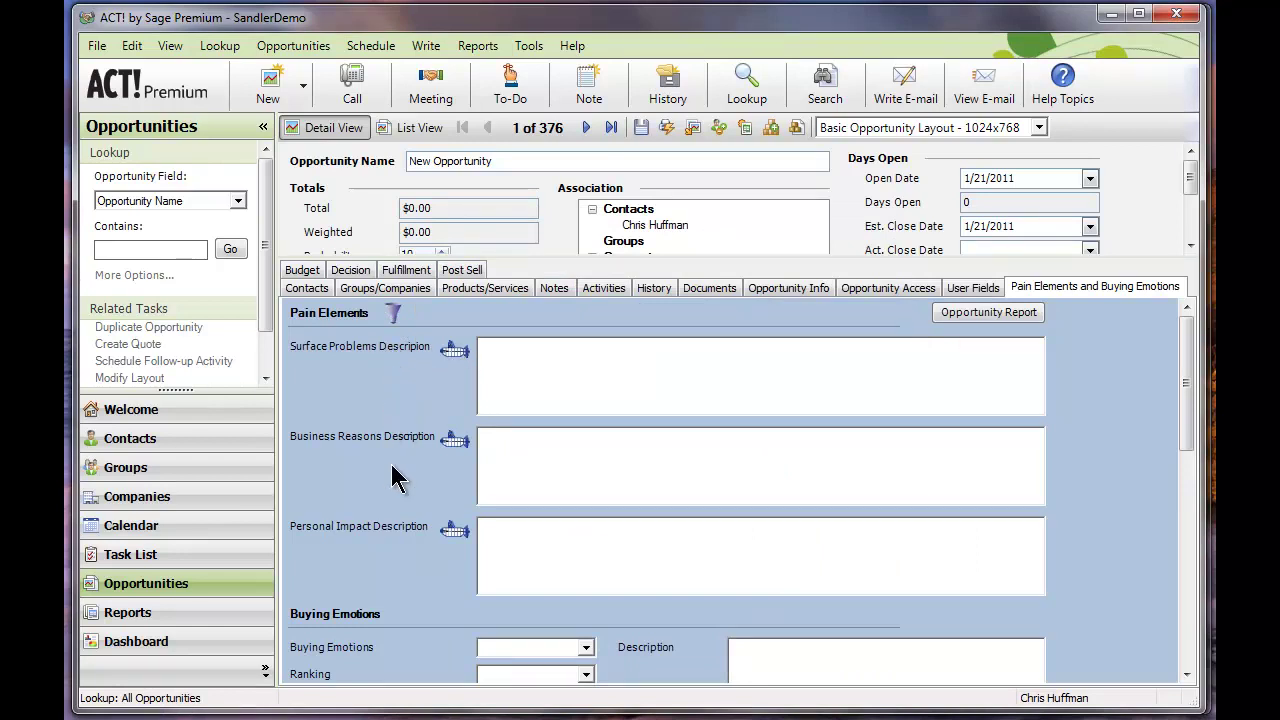
scroll(1190, 400, down, 1)
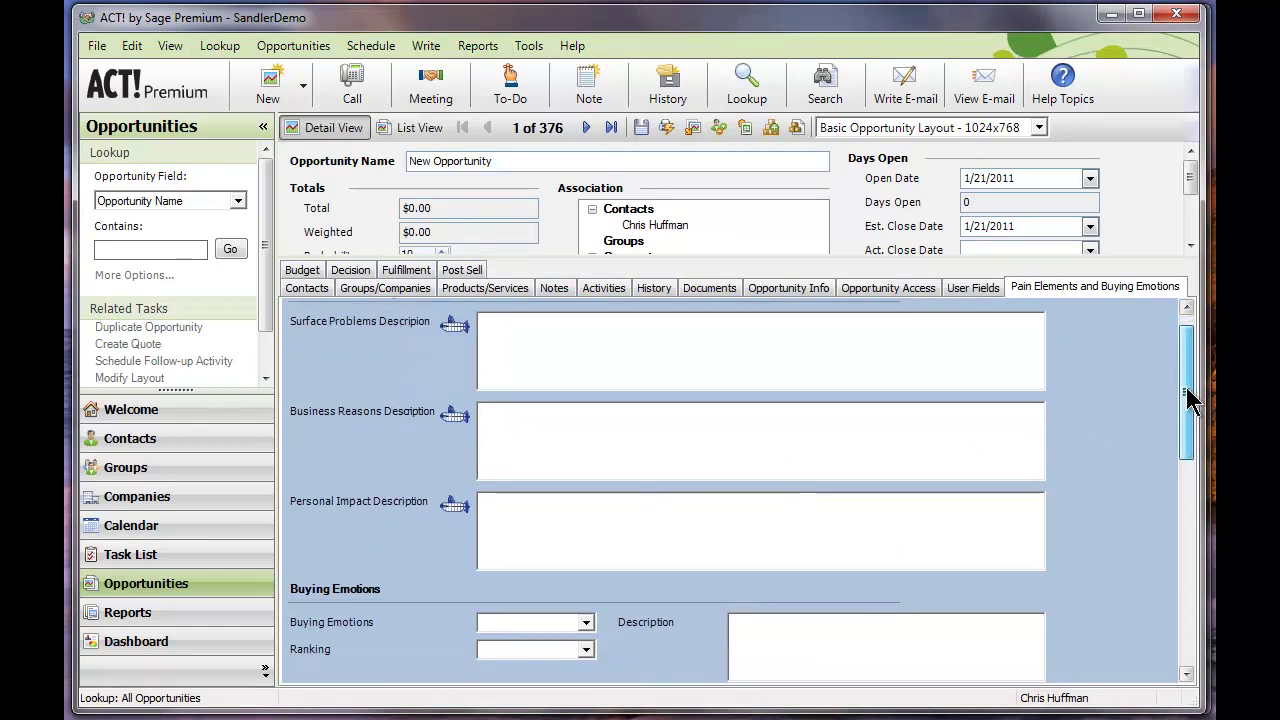
drag(1190, 400, 1182, 600)
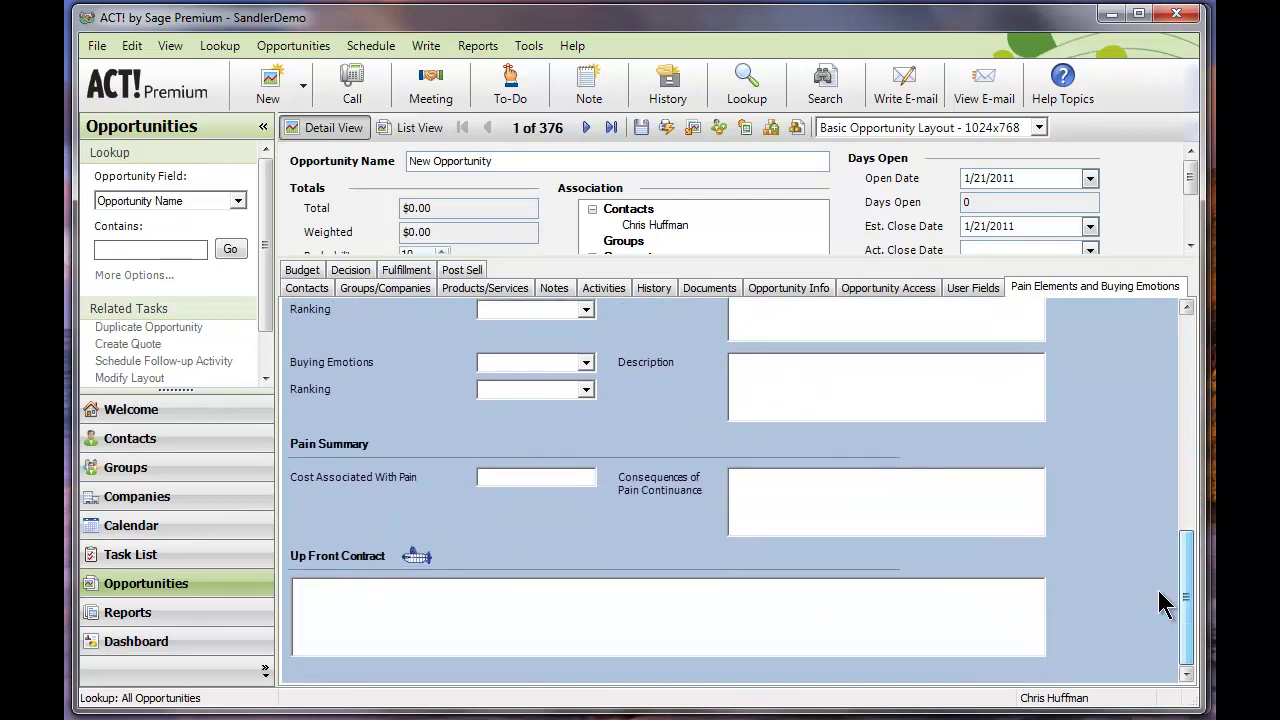
mouse_move(415, 565)
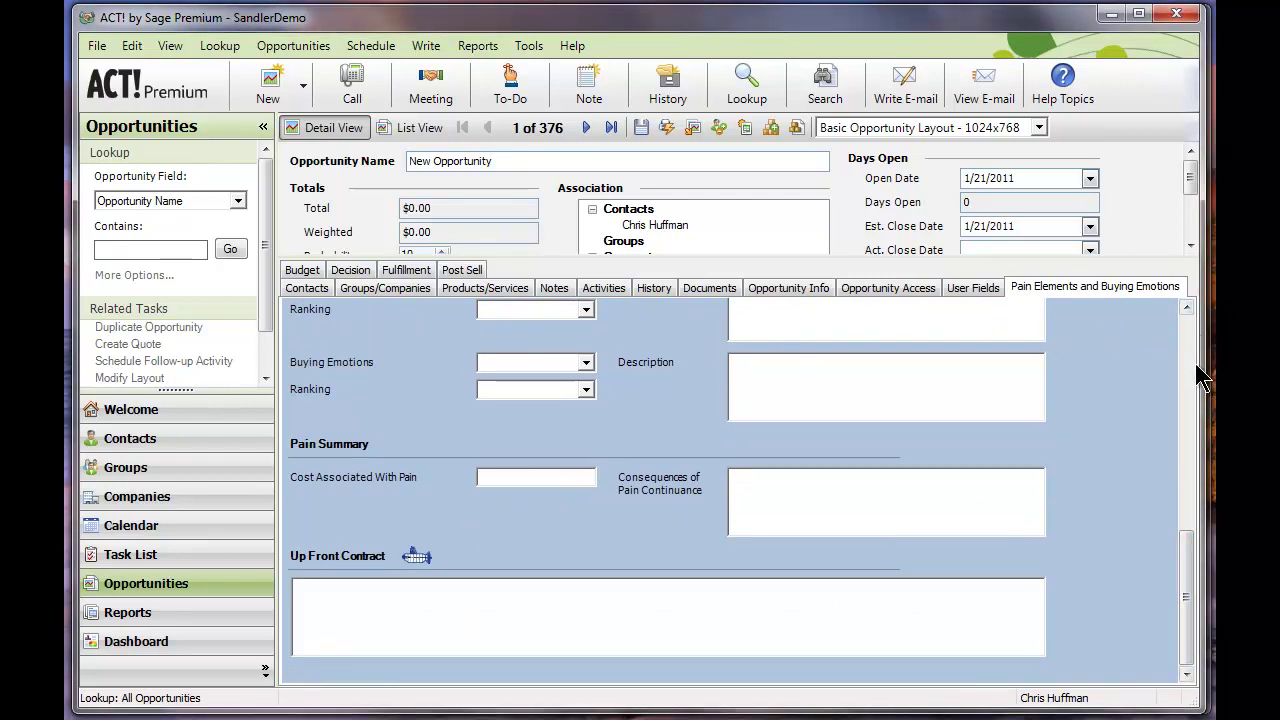
Step: Review the opportunity's Budget, Decision Making Process, Fulfillment and Post Sell tabs in turn
click(304, 274)
click(351, 292)
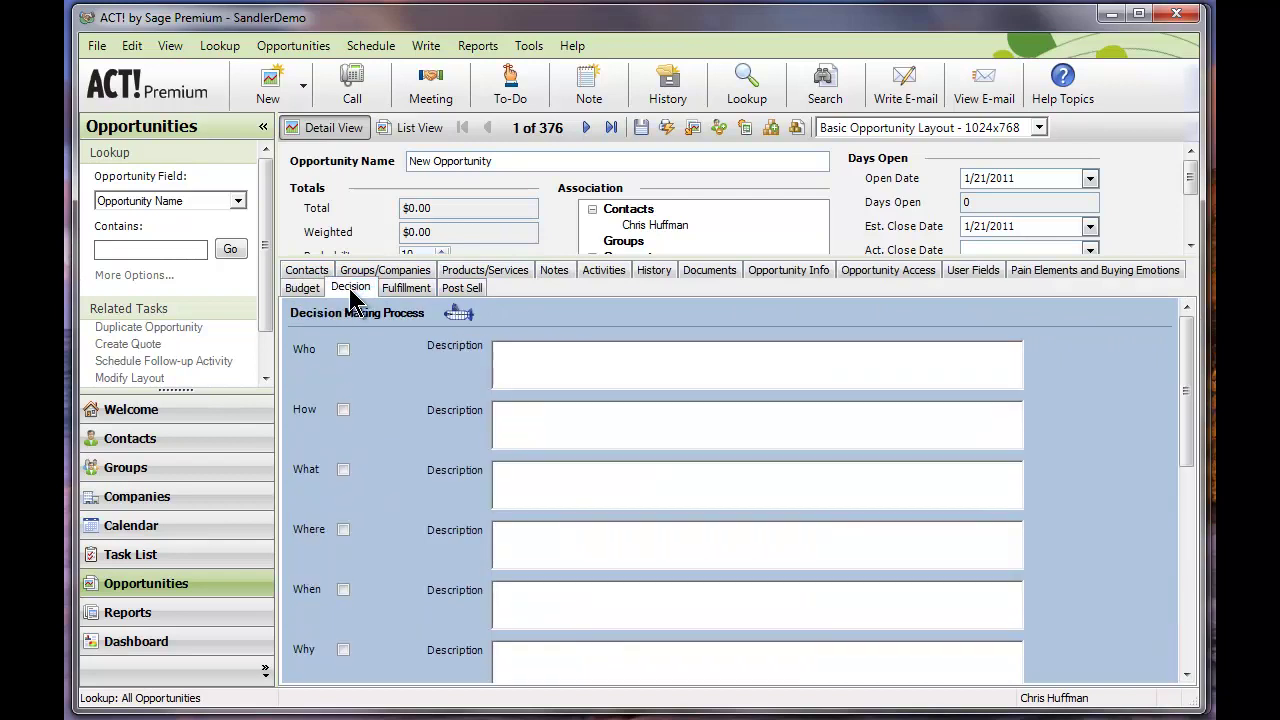
click(404, 292)
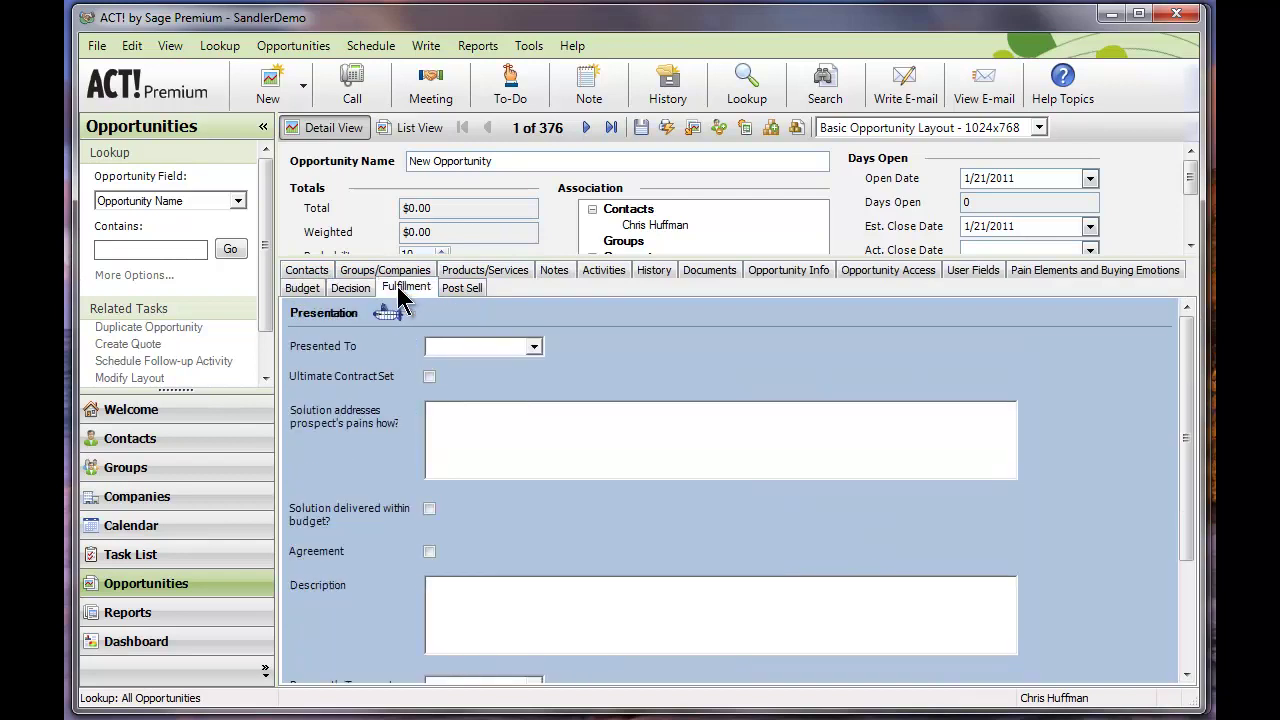
click(468, 290)
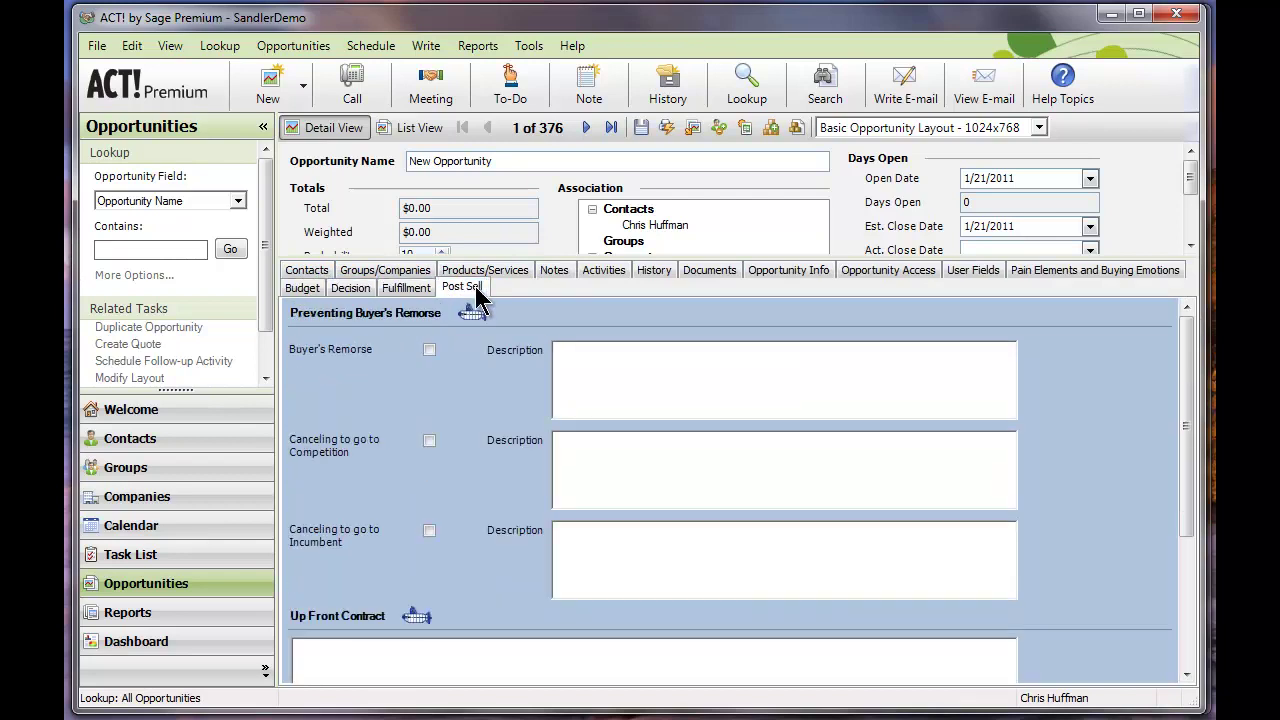